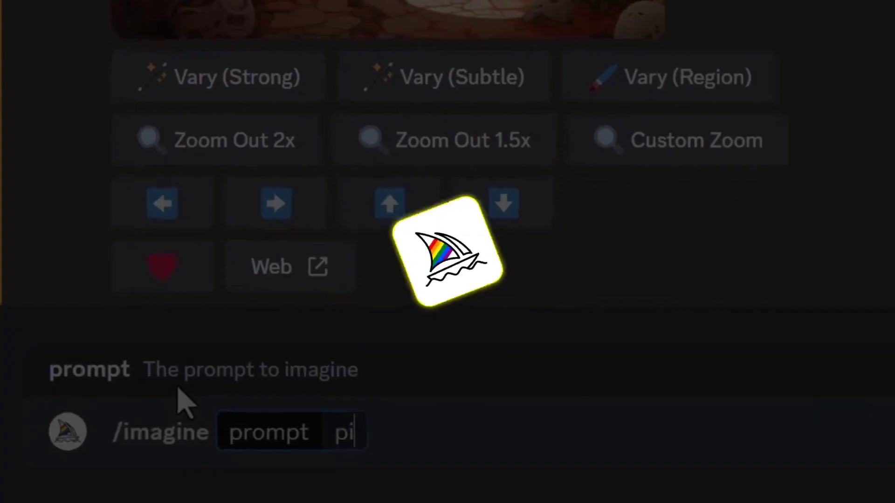
Fill the image prompt with "pikachu as the term" and reroll the generated four-image Pikachu grid.
type("kachu as the ")
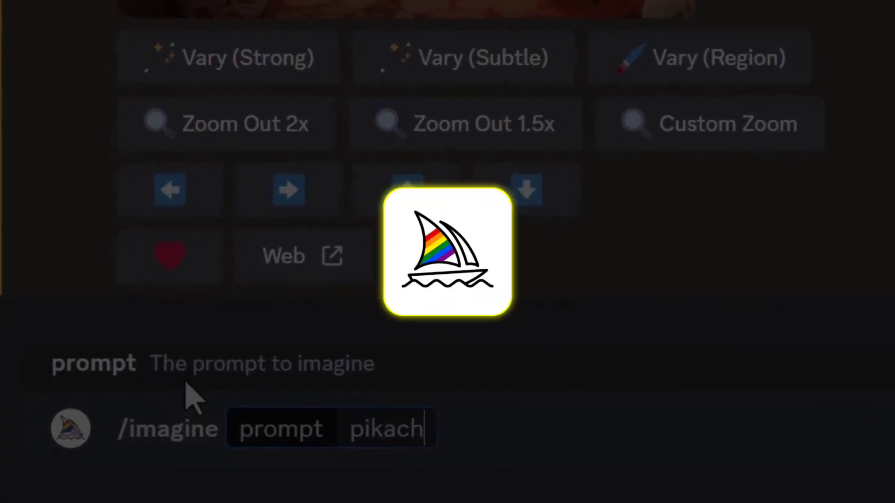
type("term")
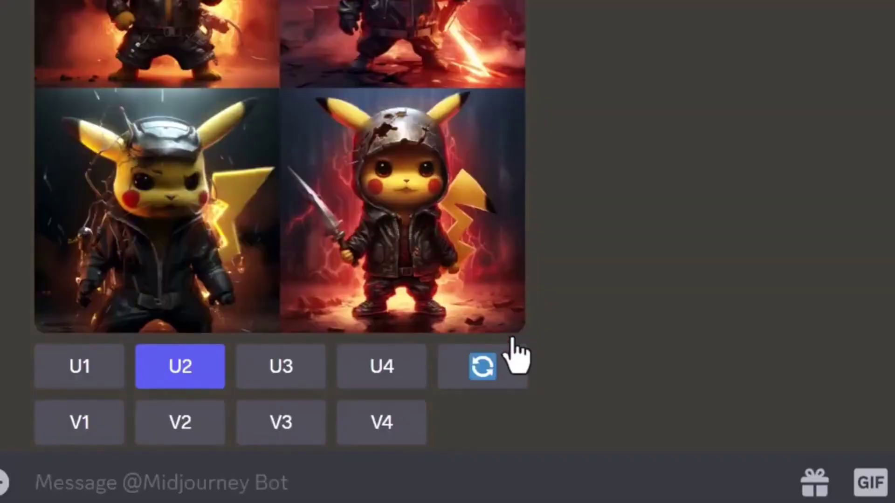
left_click(505, 362)
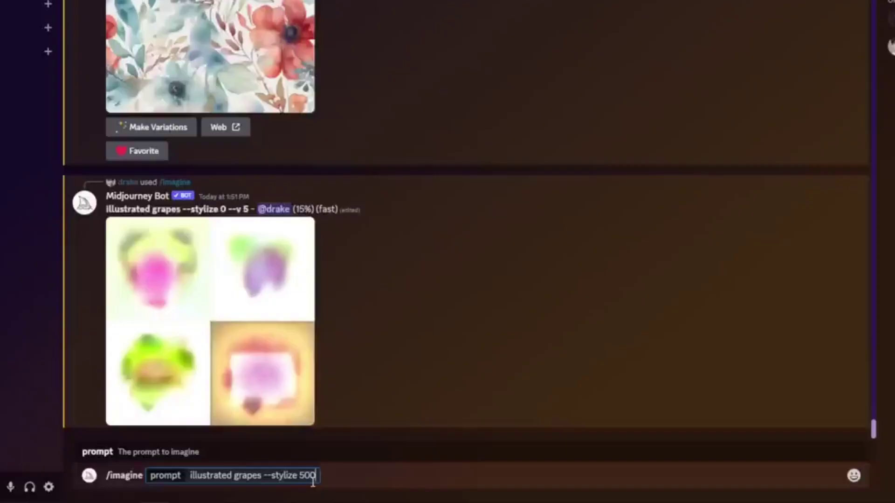
Generate images from the prompt "illustrated grapes --stylize 500" and view the --stylize 0 grape grid enlarged.
key("Return")
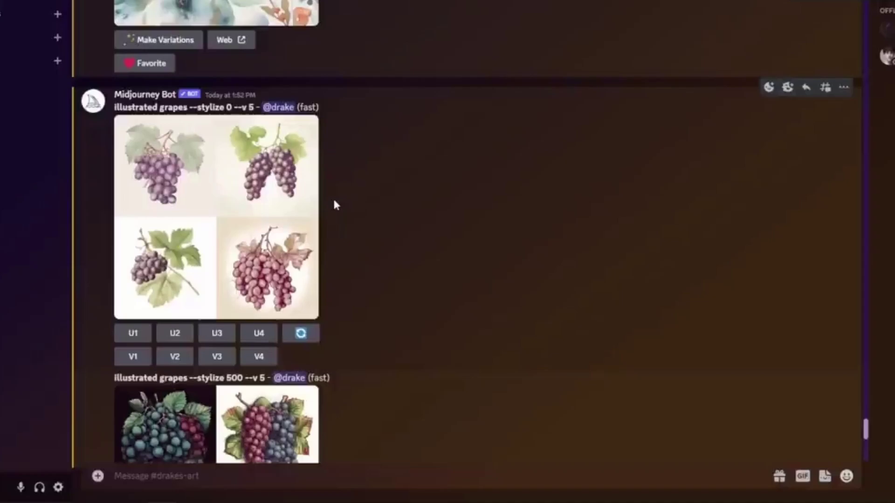
left_click(225, 212)
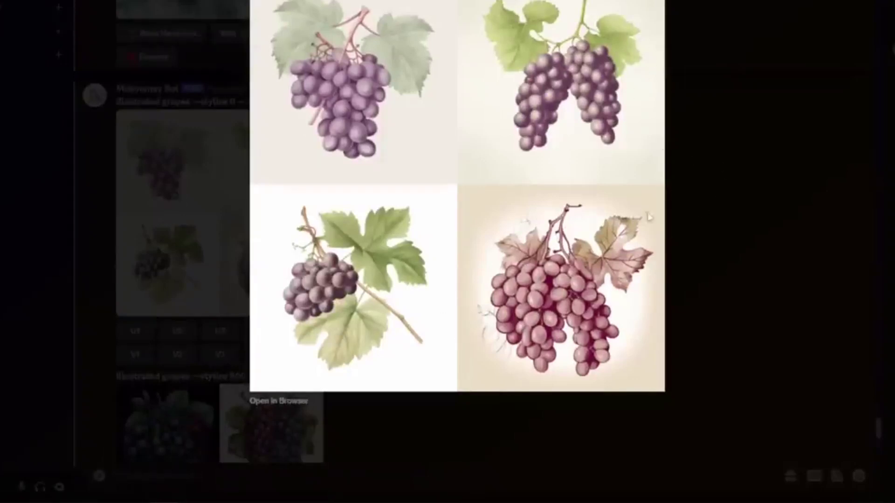
left_click(782, 151)
View the --stylize 500 and --stylize 1000 grape grids enlarged to compare their styles.
scroll(344, 112, "down", 5)
left_click(317, 116)
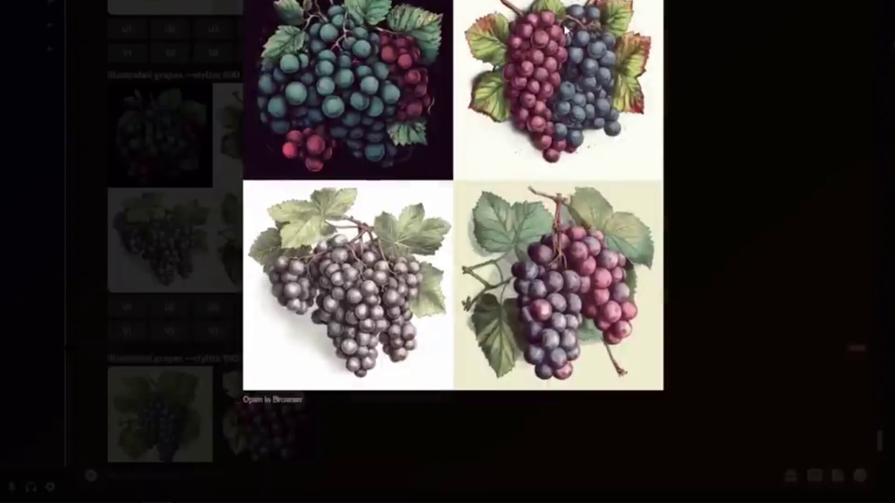
key("Escape")
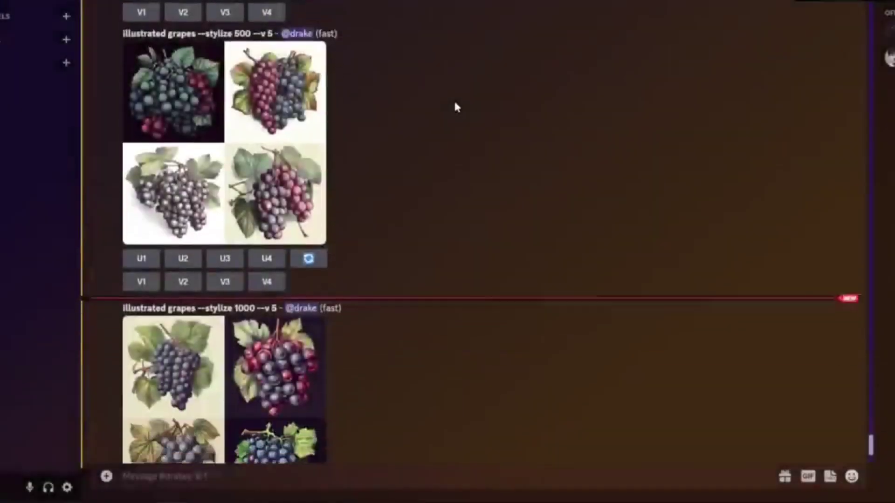
scroll(455, 104, "down", 3)
left_click(220, 300)
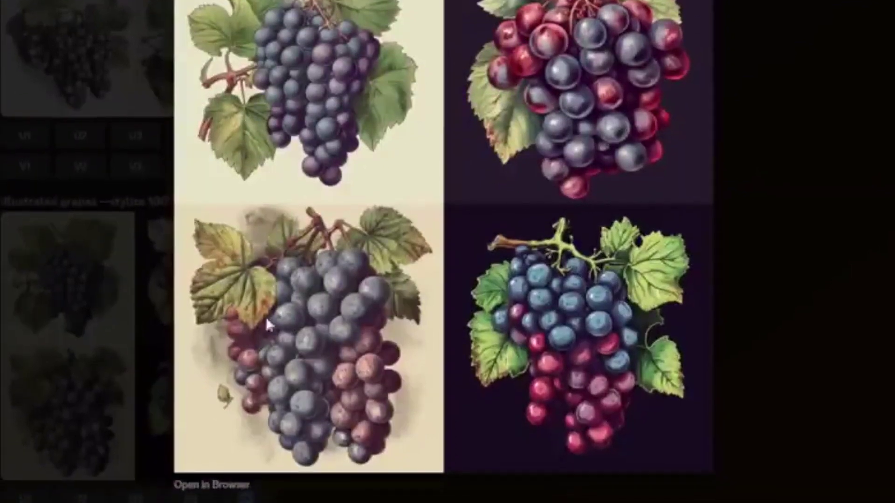
left_click(781, 30)
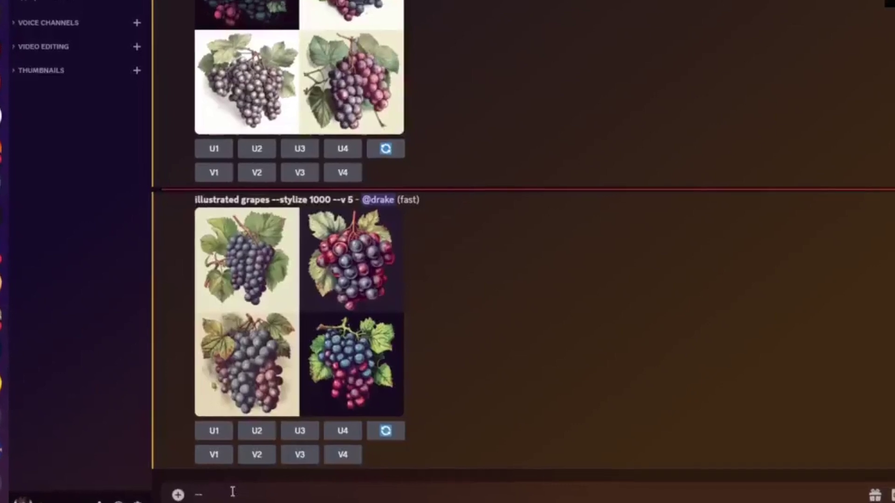
Open the Midjourney settings with /settings, examine the model version options and dismiss the settings message.
type("/settings")
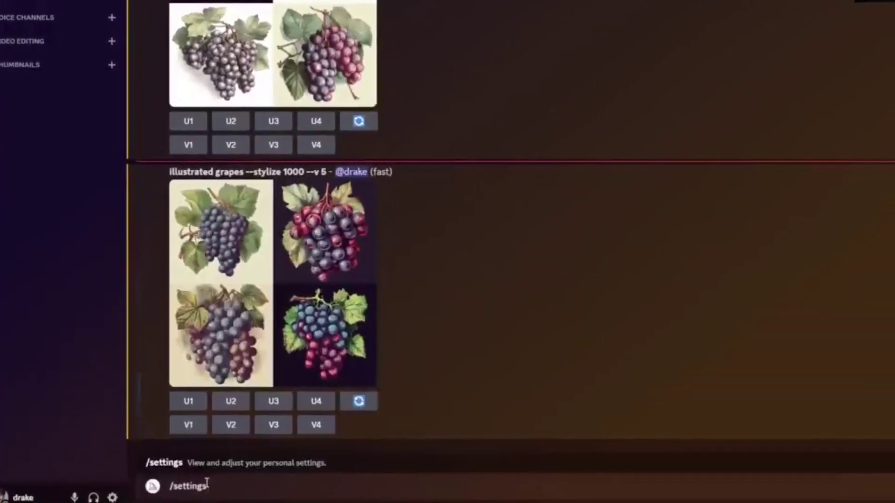
key("Return")
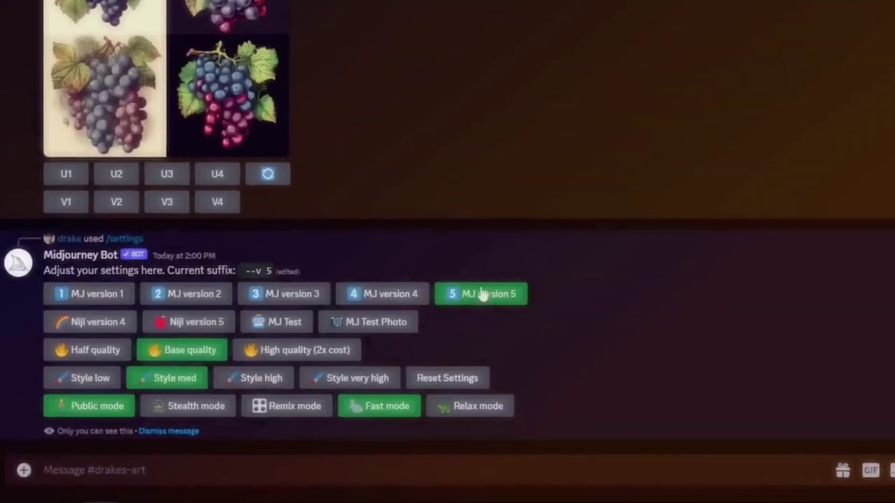
left_click(194, 327)
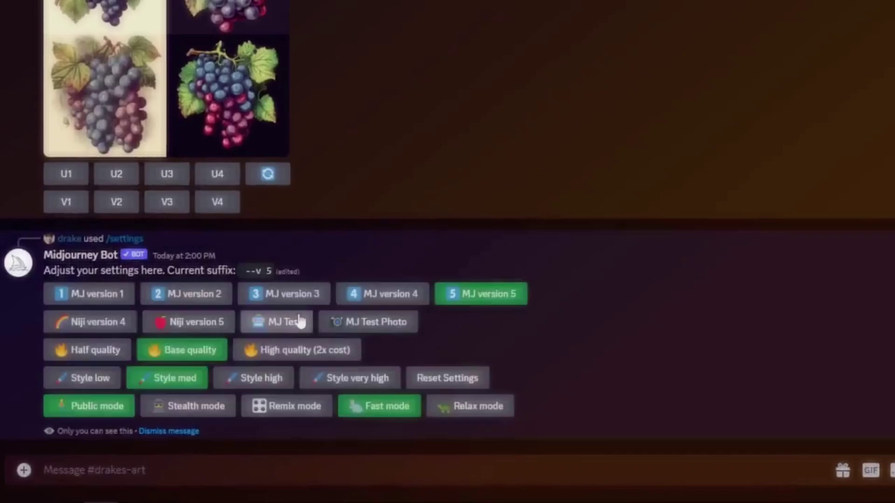
left_click(169, 431)
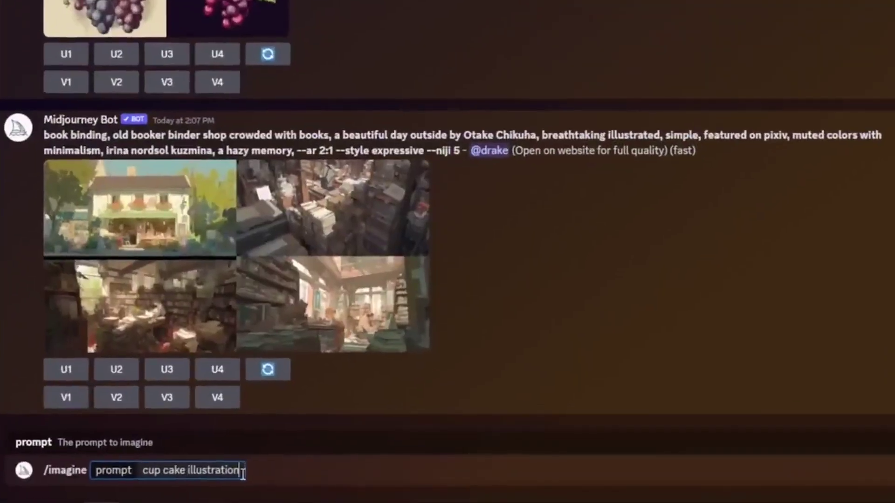
Generate images from "cup cake illustration" and from the weighted variant "cup:: cake illustration".
key("Return")
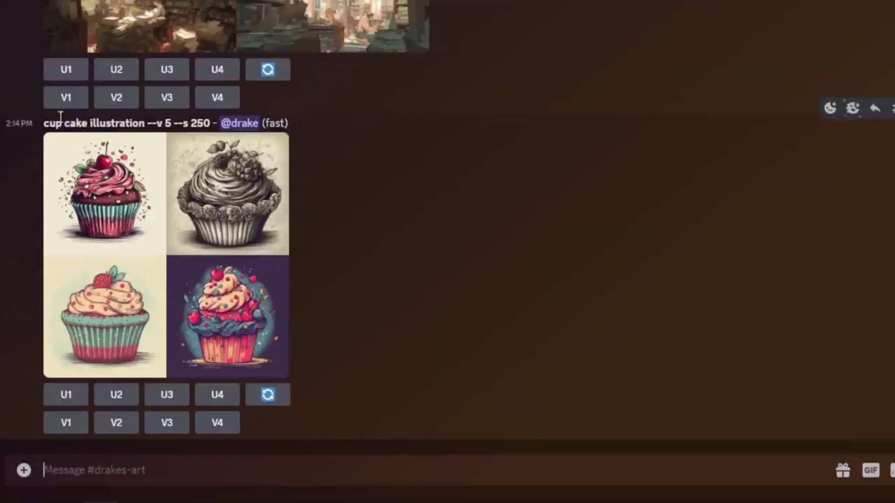
type("/imagine prompt: cup cake illustration")
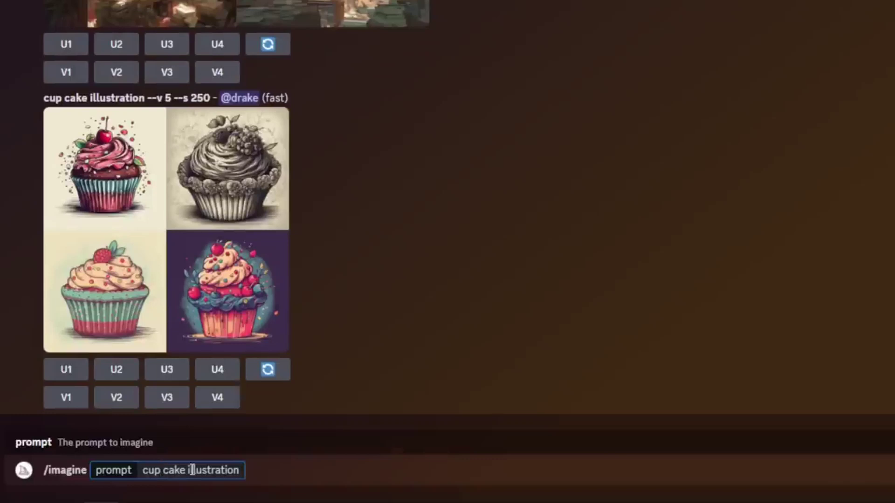
type("::")
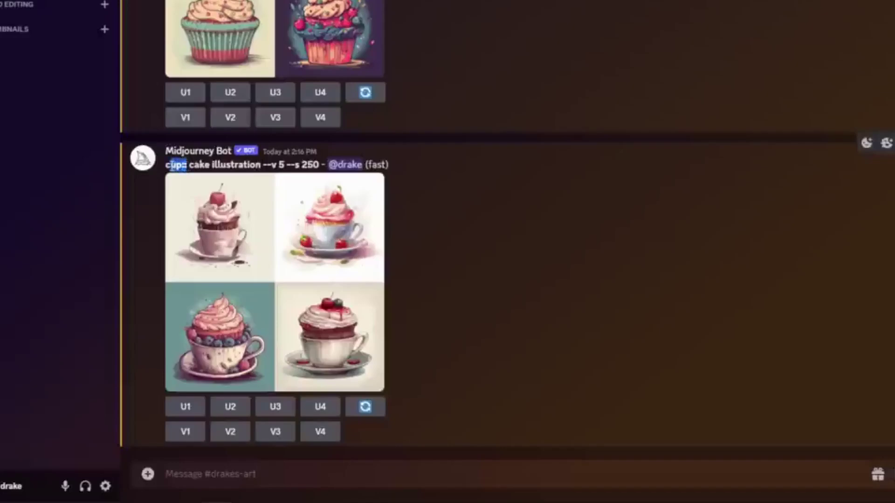
left_click(218, 157)
left_click(276, 271)
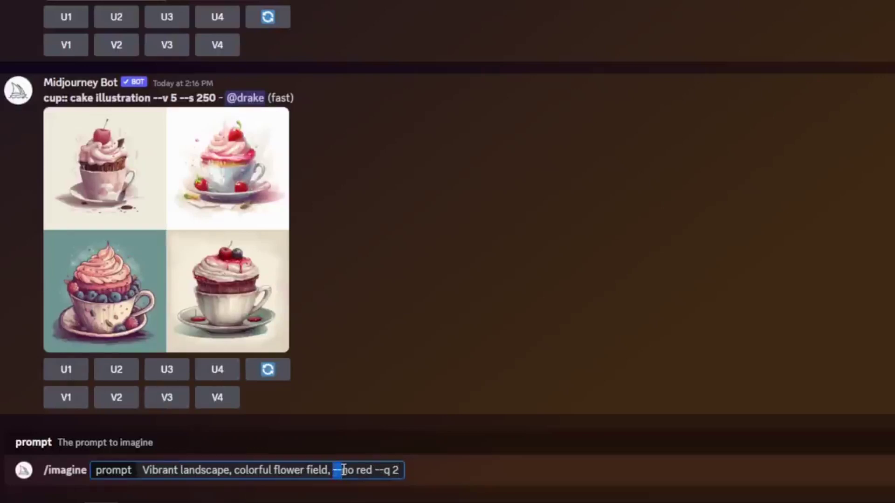
Examine the --no red exclusion in the "Vibrant landscape, colorful flower field" prompt and enlarge the upscaled image #3.
left_click_drag(357, 471, 367, 472)
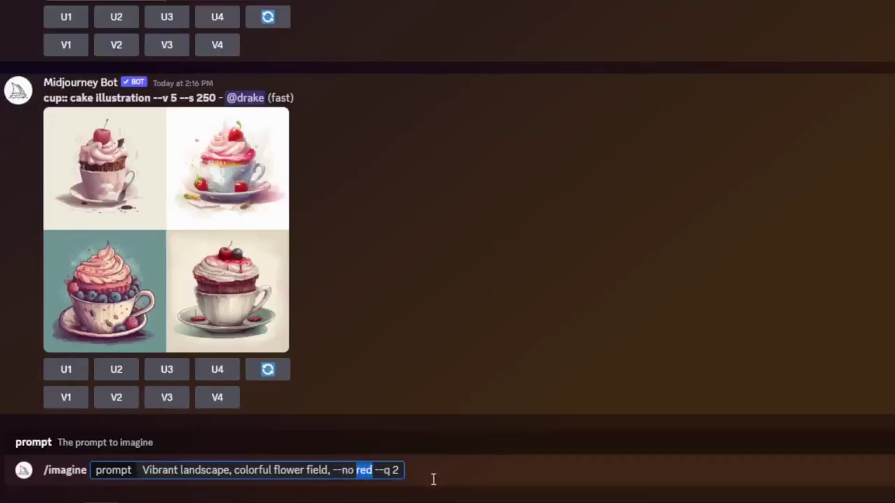
left_click(375, 471)
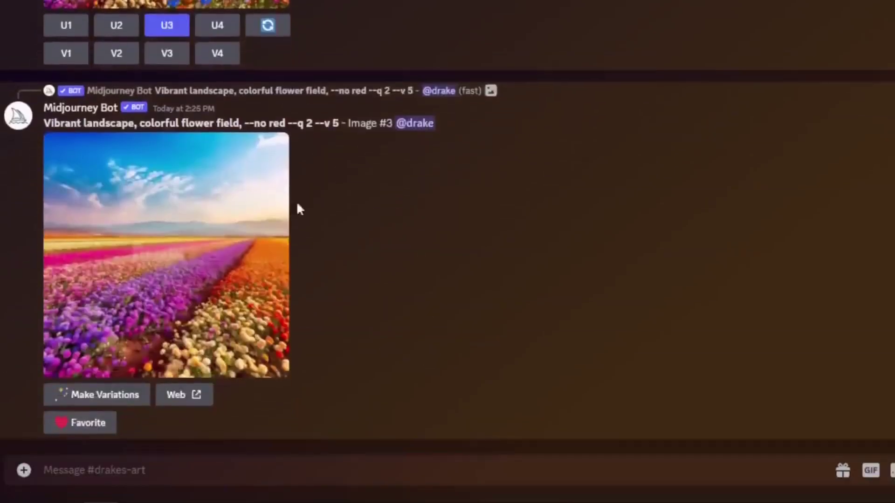
left_click(214, 277)
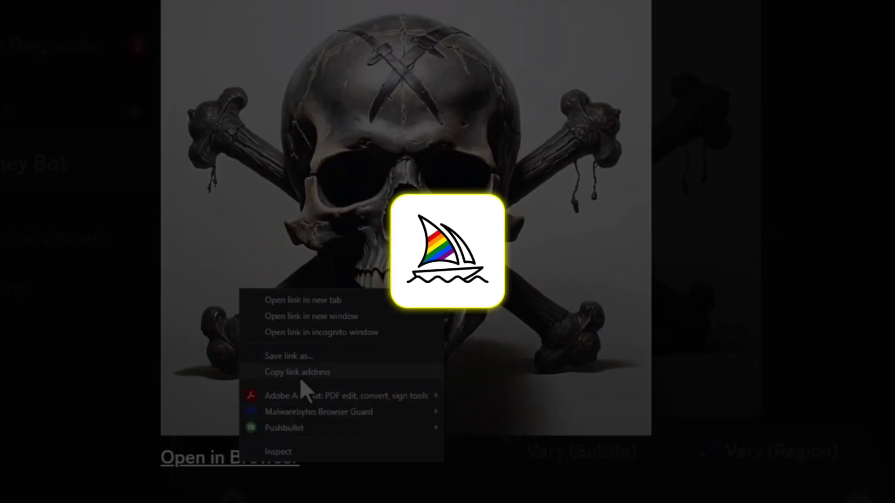
Leave the skull image preview and enlarge the worm's eye view astronaut grid.
left_click(335, 475)
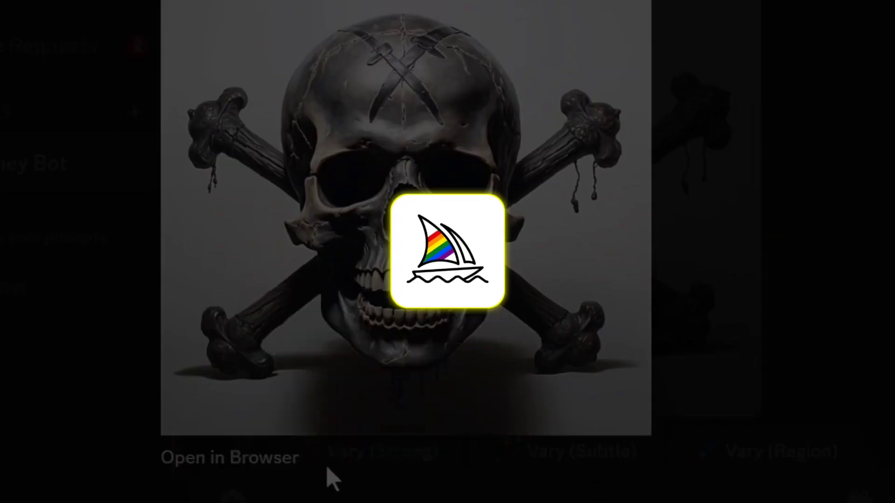
left_click(336, 475)
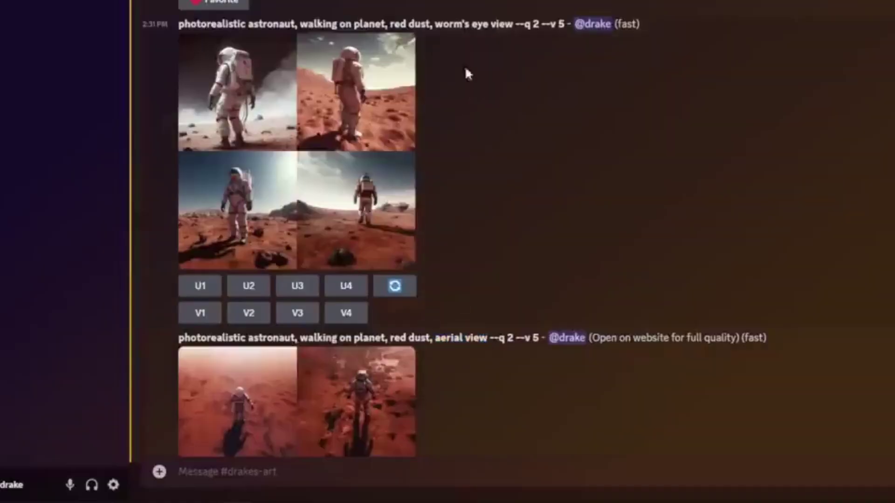
left_click(310, 124)
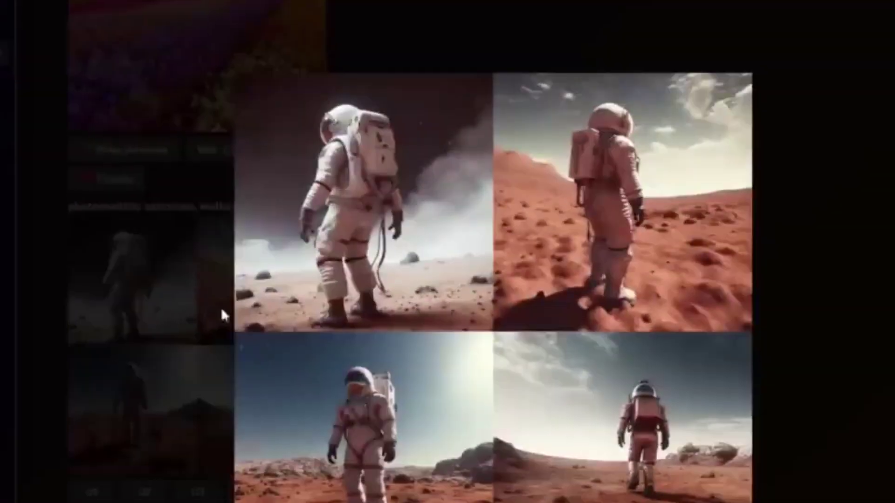
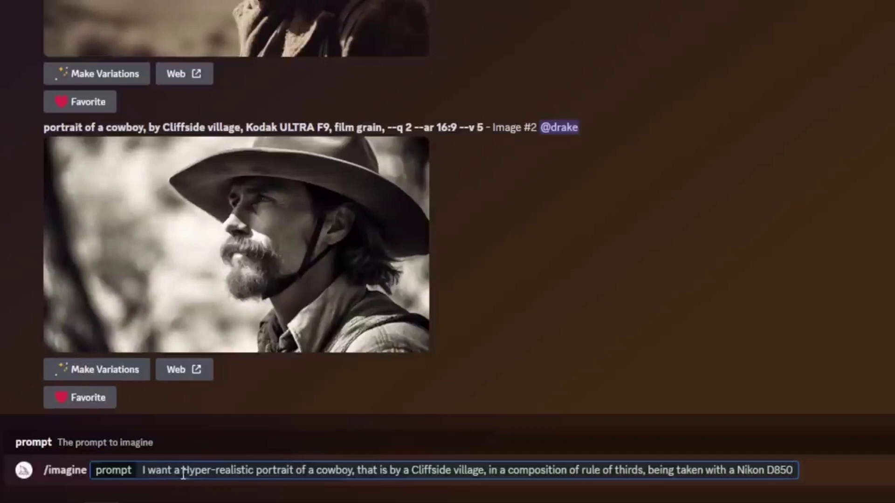
Remove "I want a" from the cowboy prompt and replace "of a" with a comma so it begins "Hyper-realistic portrait, cowboy".
left_click_drag(182, 471, 135, 474)
key("BackSpace")
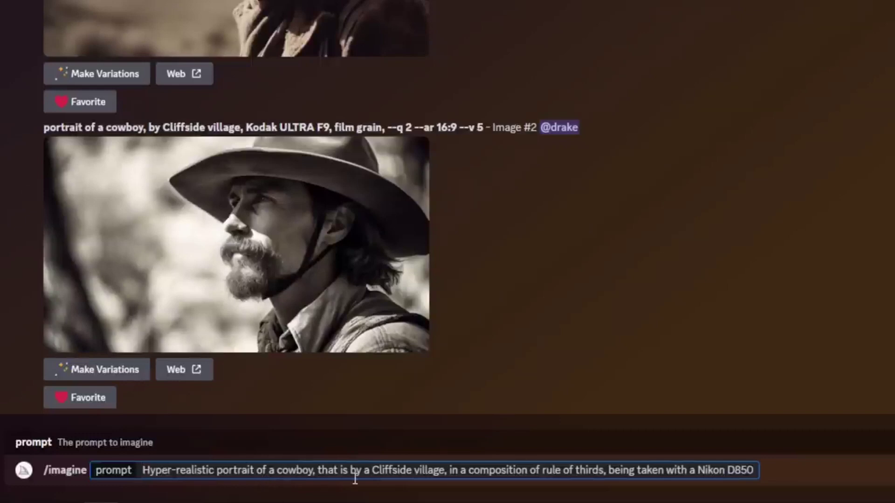
left_click_drag(276, 471, 261, 471)
key("BackSpace")
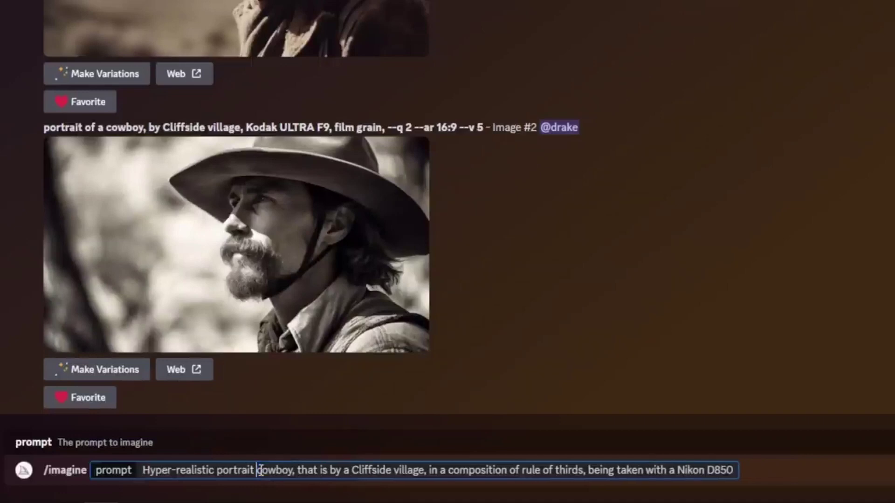
type(",")
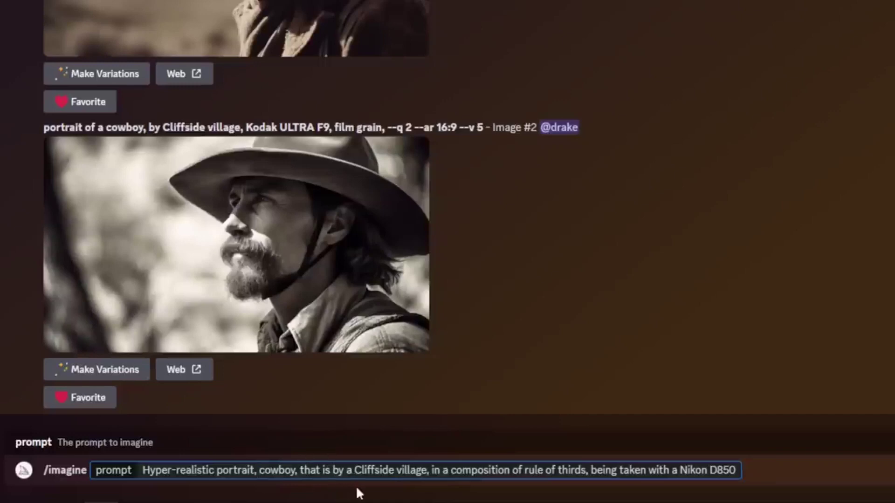
Delete the filler phrases "that is by a", "in a composition of" and "being taken with a" from the cowboy prompt.
left_click_drag(355, 469, 300, 468)
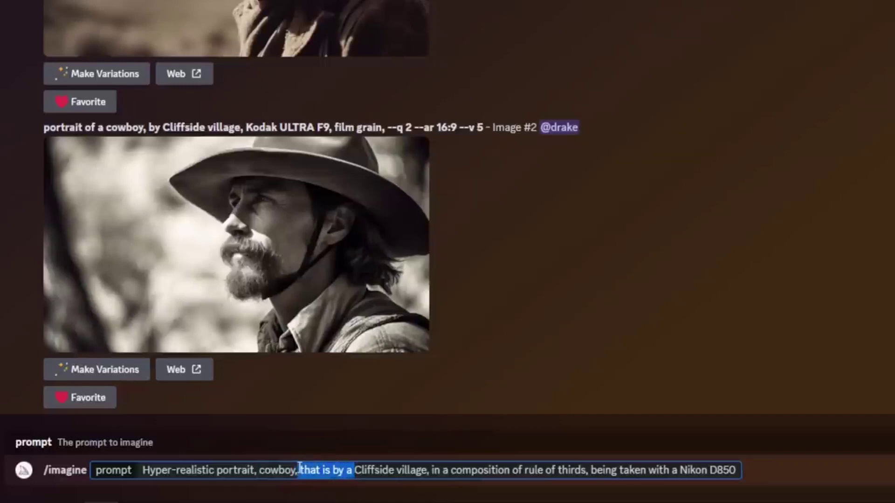
key("BackSpace")
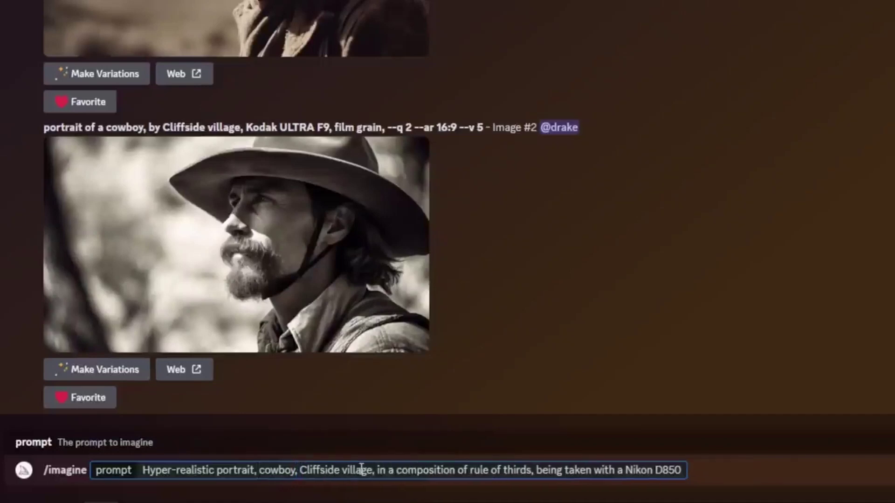
left_click_drag(377, 472, 472, 469)
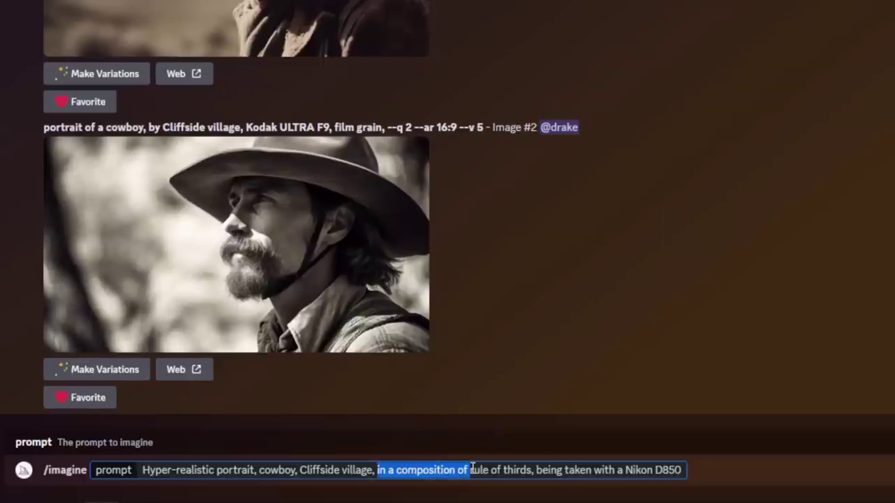
key("BackSpace")
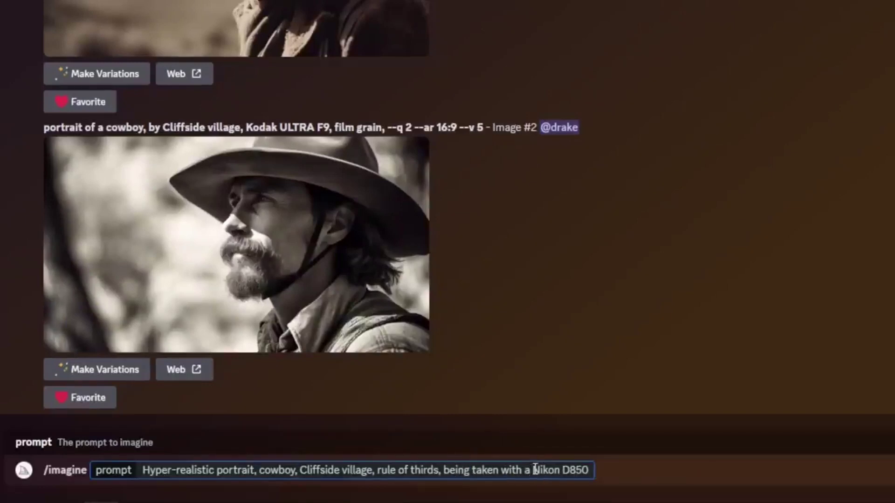
left_click_drag(532, 470, 442, 472)
key("BackSpace")
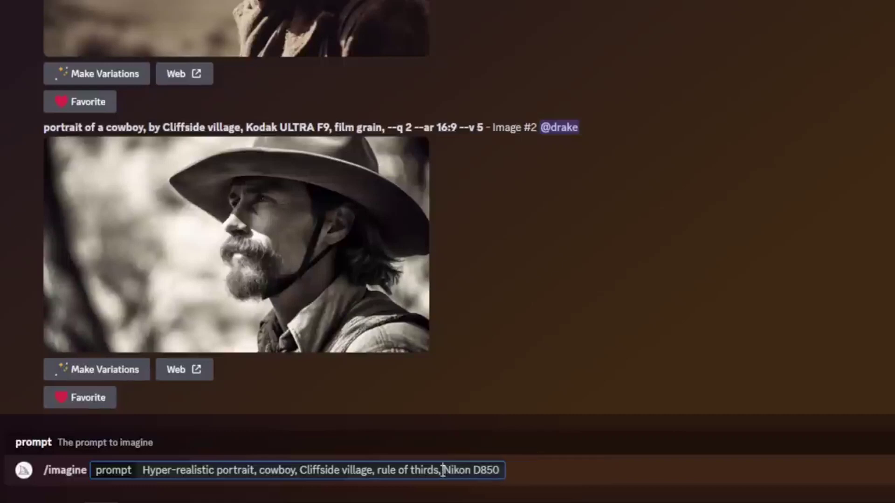
left_click(505, 472)
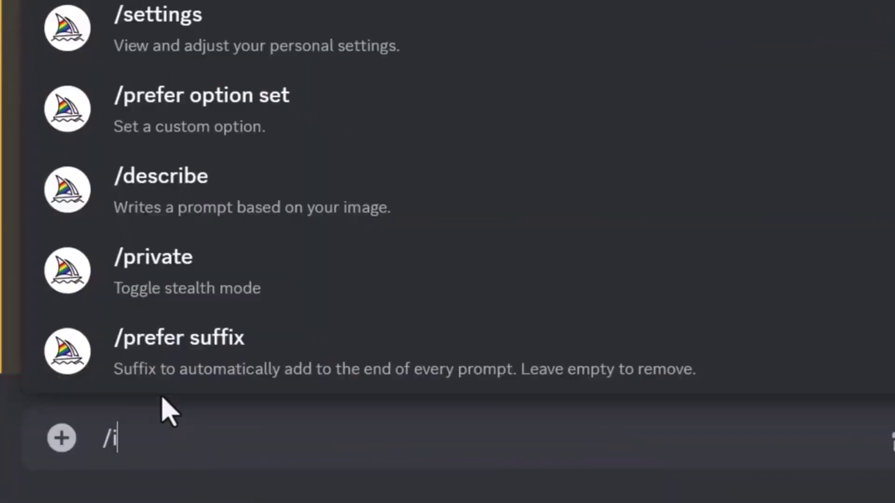
Start a new /imagine command with the prompt text "pikachu as the term".
type("magin")
key("Tab")
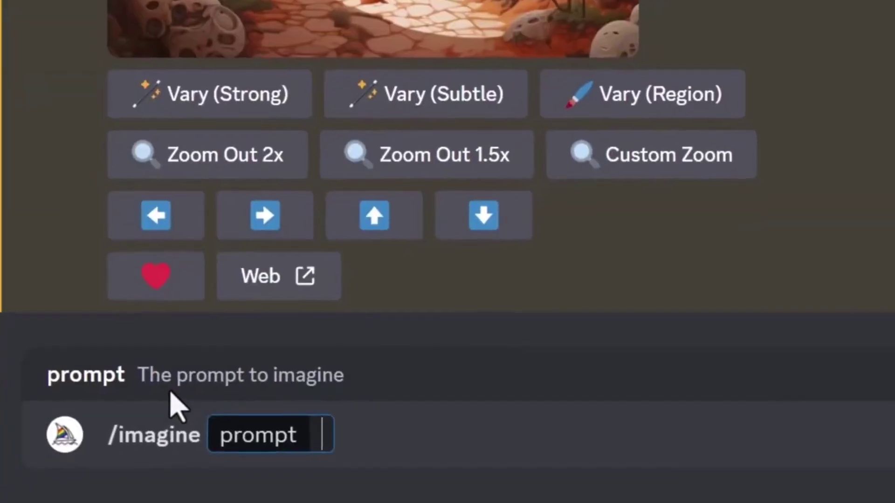
type("pikachu as the term")
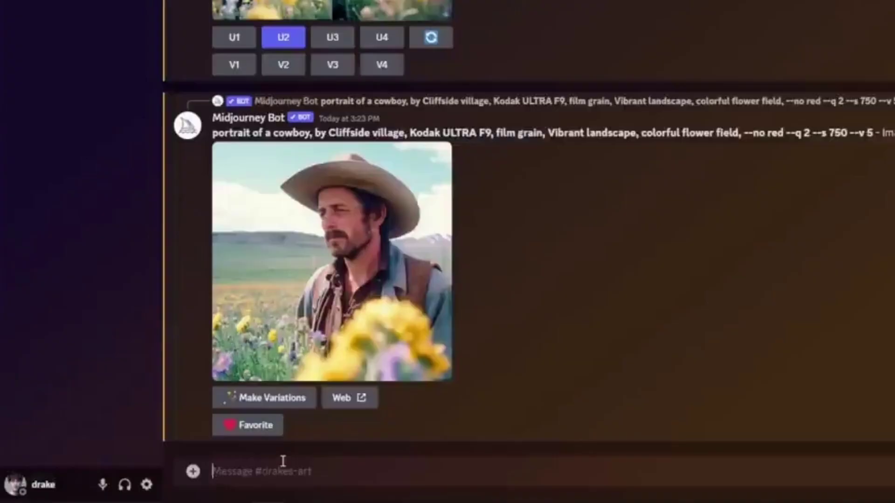
Run the Midjourney bot's /help command in the art channel.
type("/help")
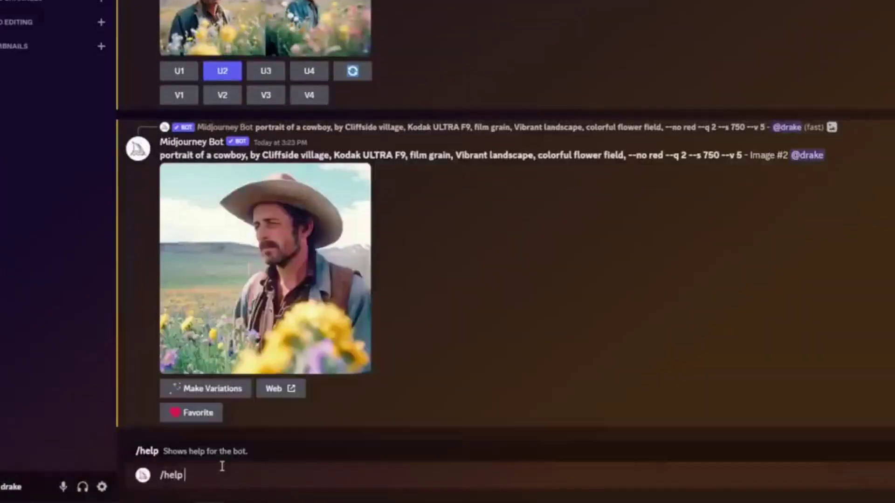
key("Return")
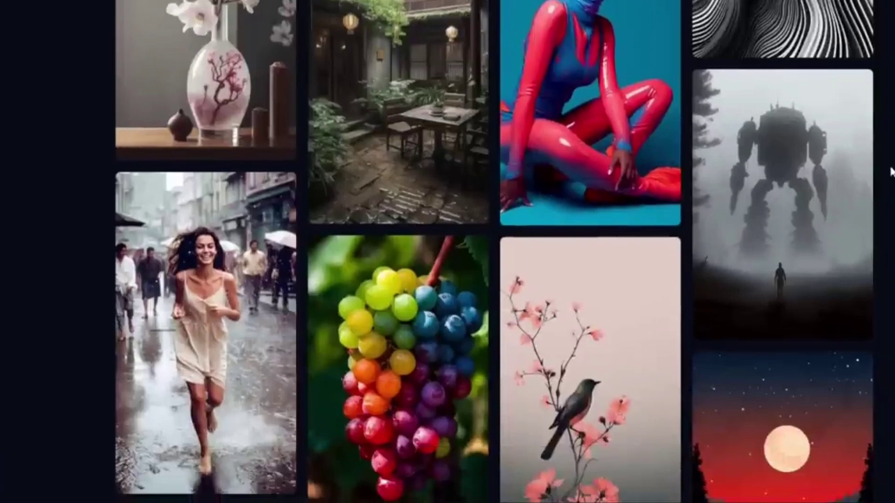
Browse the Midjourney community showcase for prompt ideas, checking the prompt of the mech monster in fog.
mouse_move(848, 205)
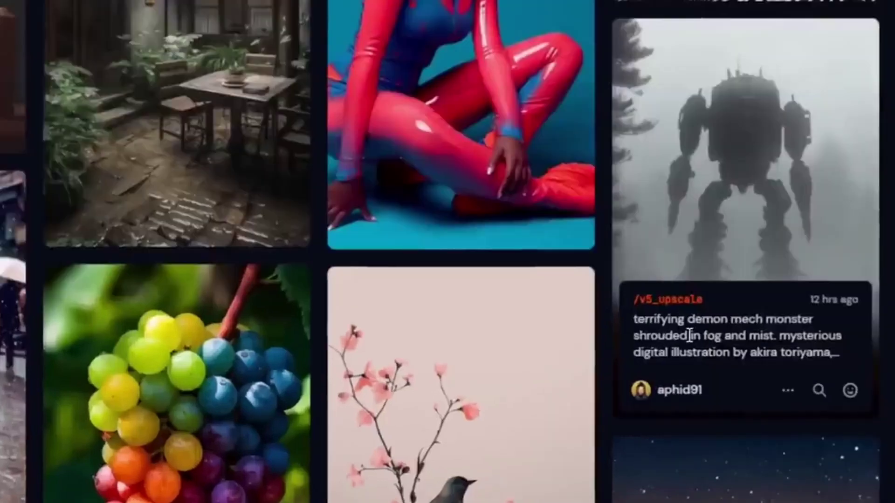
scroll(811, 210, "down", 15)
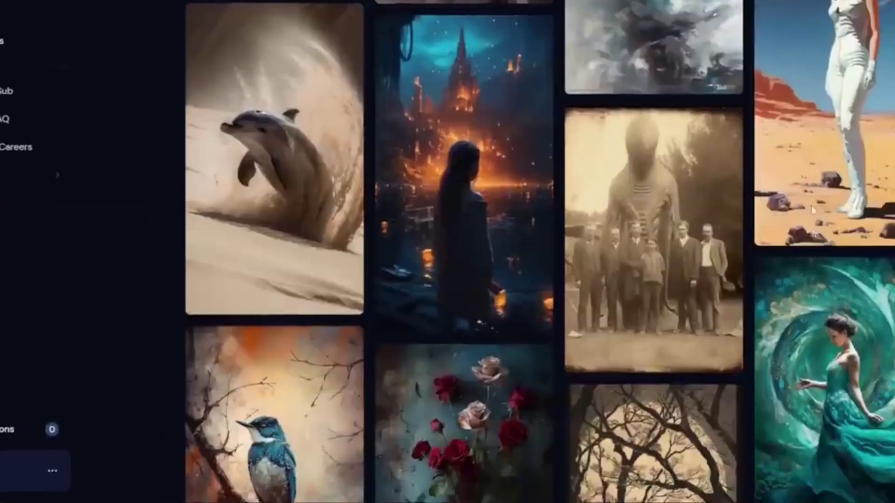
scroll(812, 209, "down", 10)
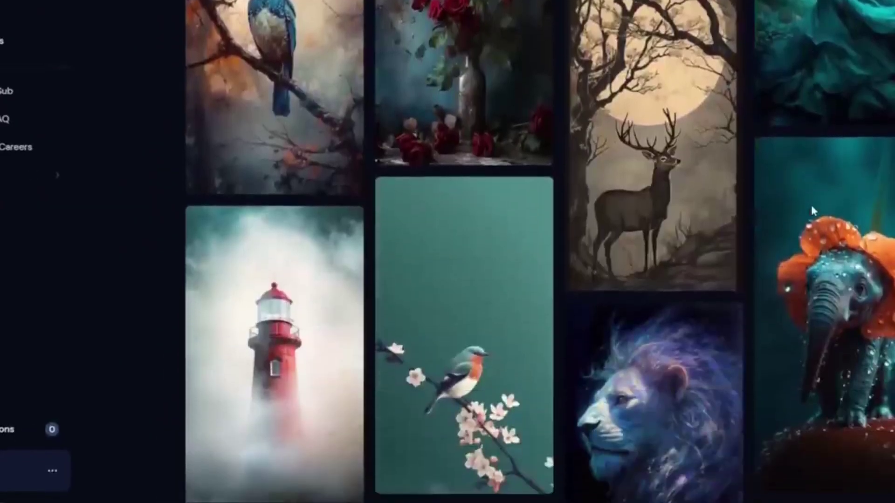
mouse_move(811, 208)
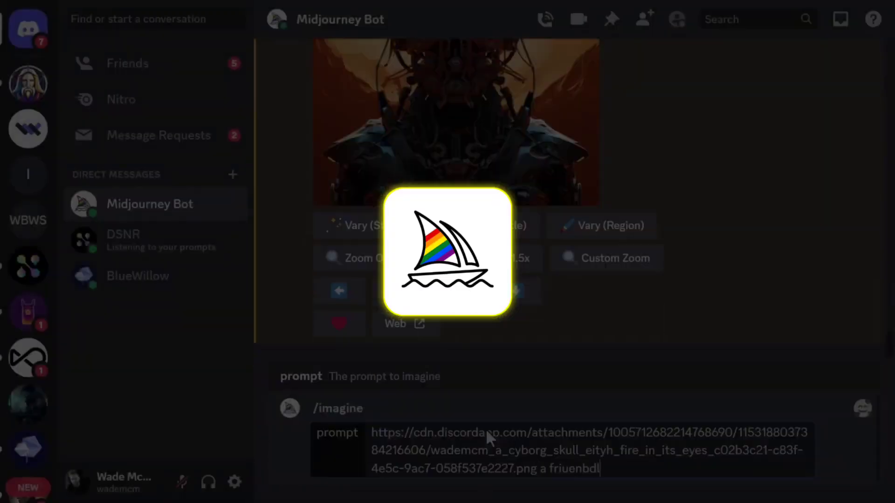
Continue the descriptive text after the cyborg skull image link in the /imagine prompt.
type("y s")
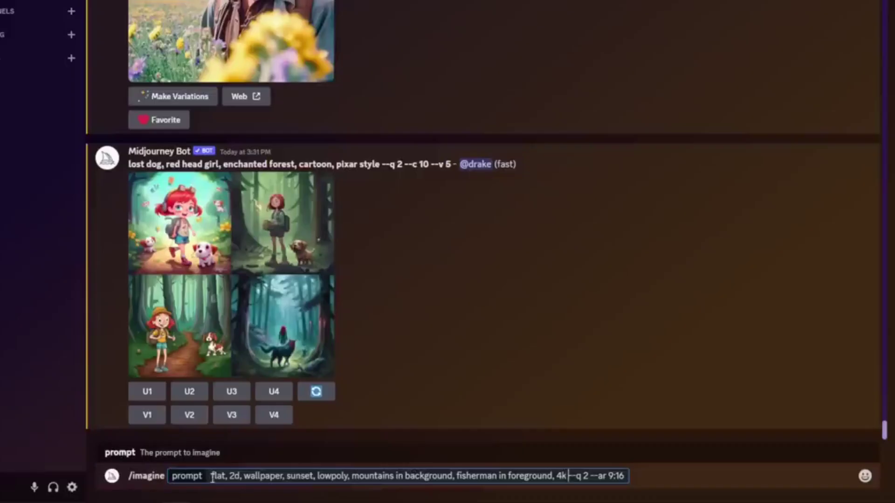
Highlight the comma-separated descriptors from "2d" to "mountains in background" in the fisherman wallpaper prompt.
left_click_drag(232, 476, 454, 476)
left_click(454, 476)
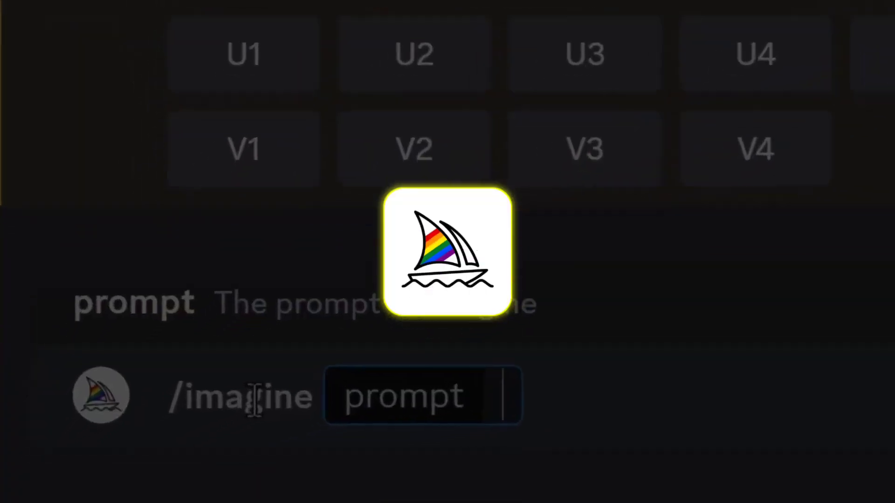
Submit an /imagine command with the prompt text "fury".
type("fury")
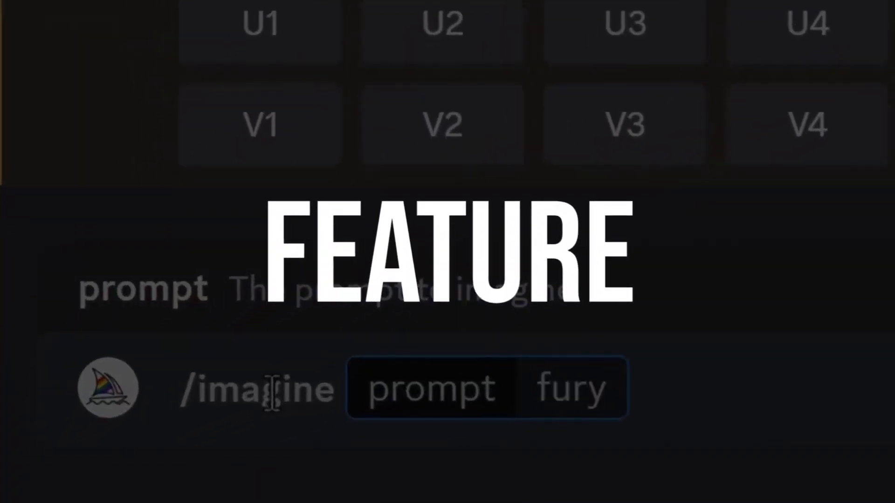
key("Return")
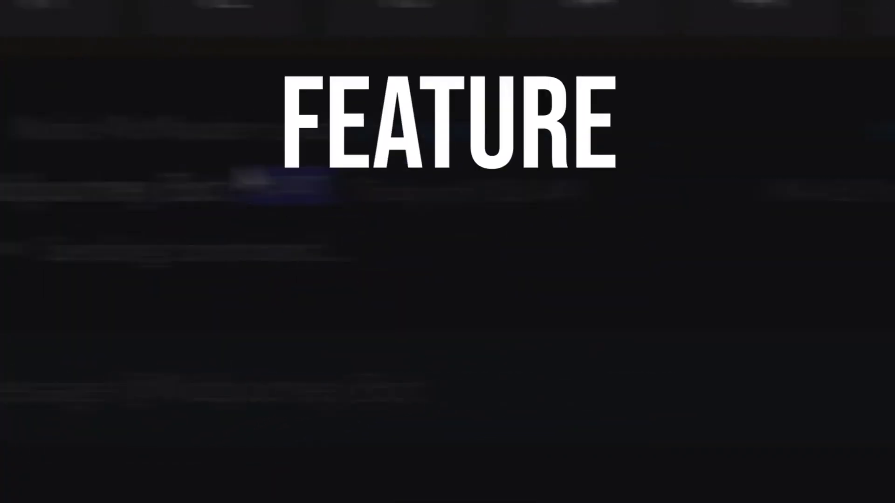